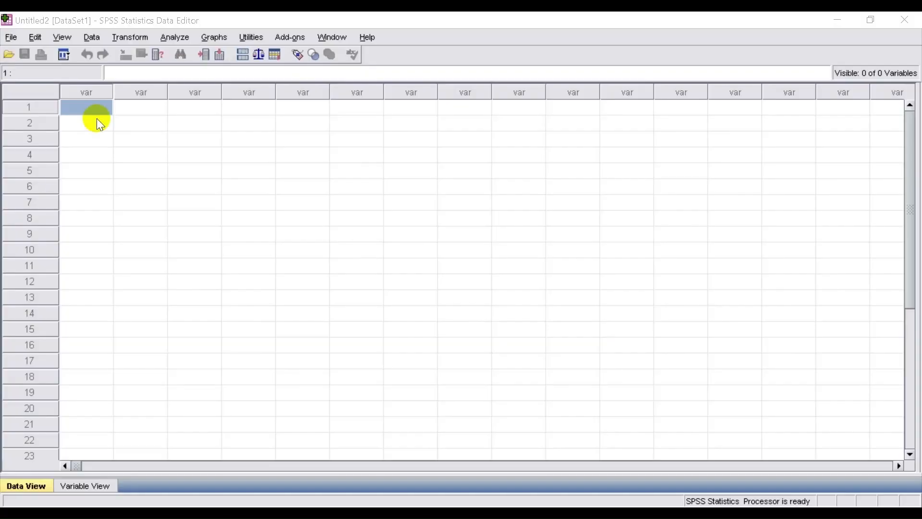
# Step: Copy the POST TEST KONTROL scores and codes (G9:H25) from Excel and paste them into SPSS's data grid starting at row 1
pyautogui.click(92, 110)
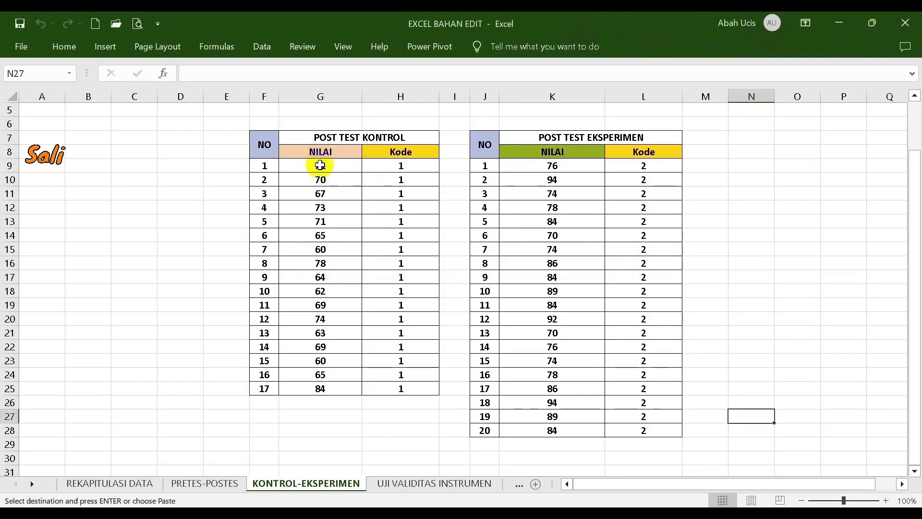
pyautogui.moveTo(320, 166); pyautogui.dragTo(423, 395)
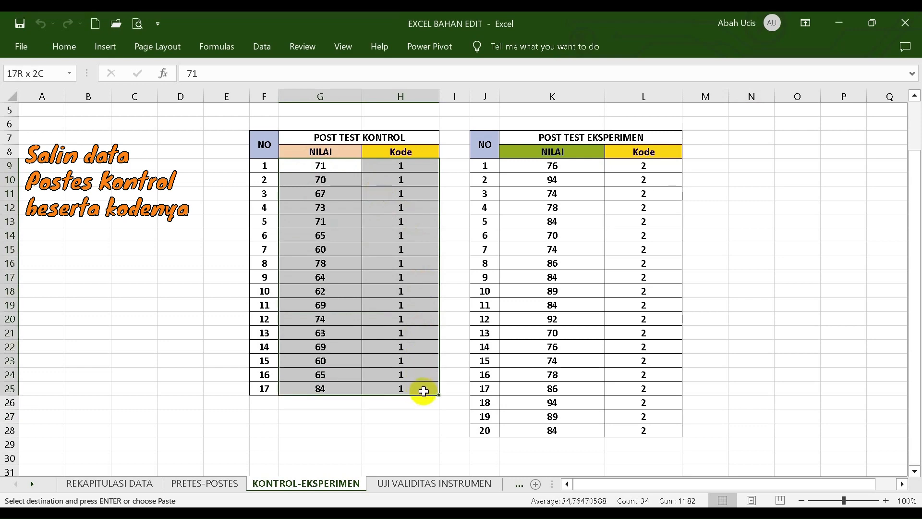
pyautogui.rightClick(392, 281)
pyautogui.click(422, 200)
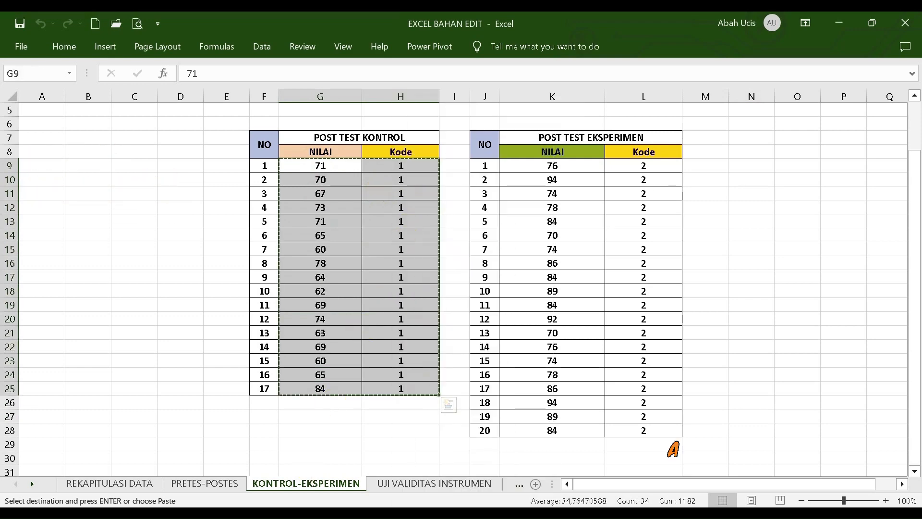
pyautogui.click(282, 512)
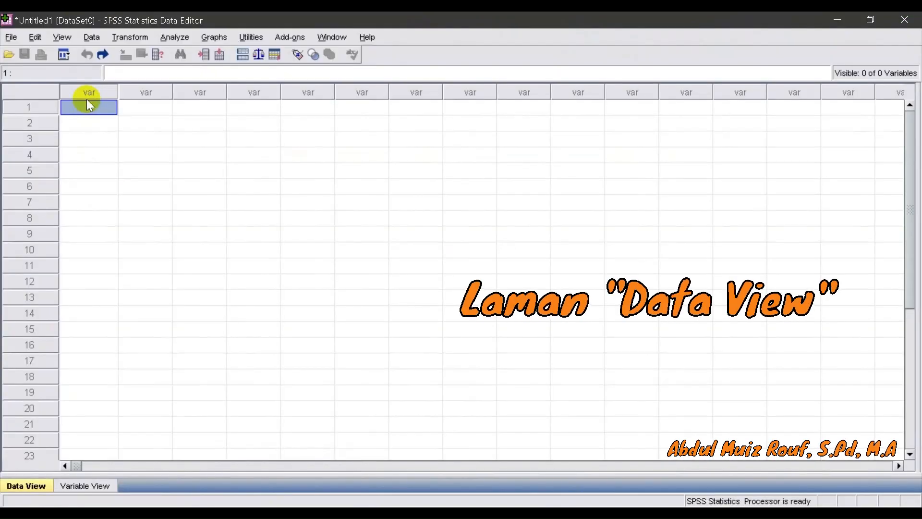
pyautogui.rightClick(87, 106)
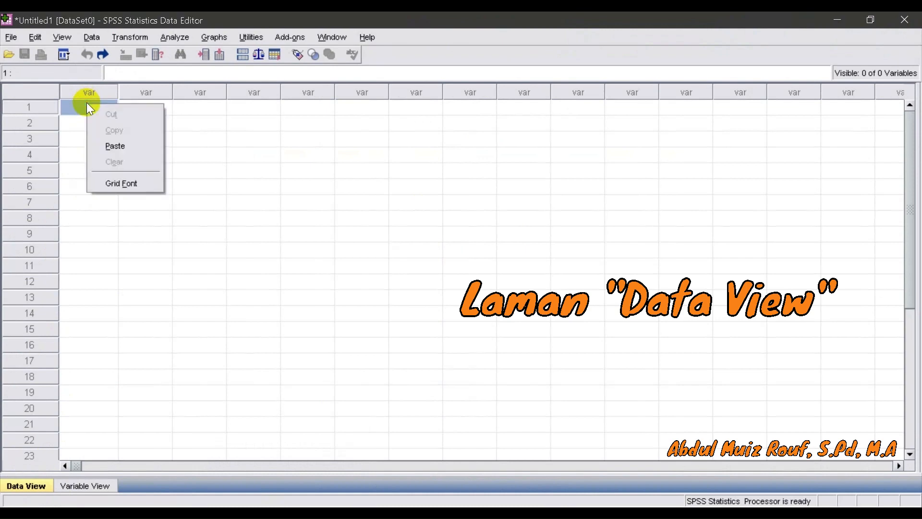
pyautogui.click(113, 143)
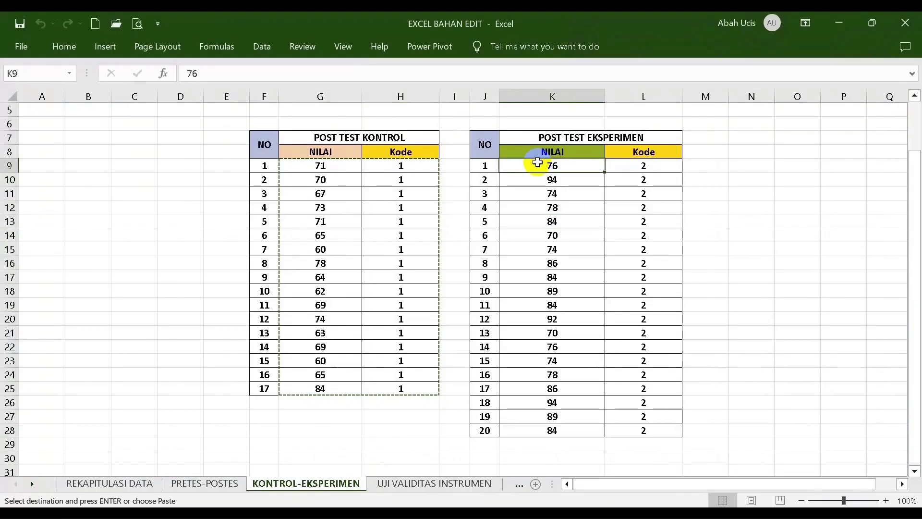
# Step: Copy the POST TEST EKSPERIMEN scores and codes (K9:L28) from Excel and paste them into SPSS below the control data from row 18
pyautogui.moveTo(537, 166); pyautogui.dragTo(656, 426)
pyautogui.rightClick(644, 391)
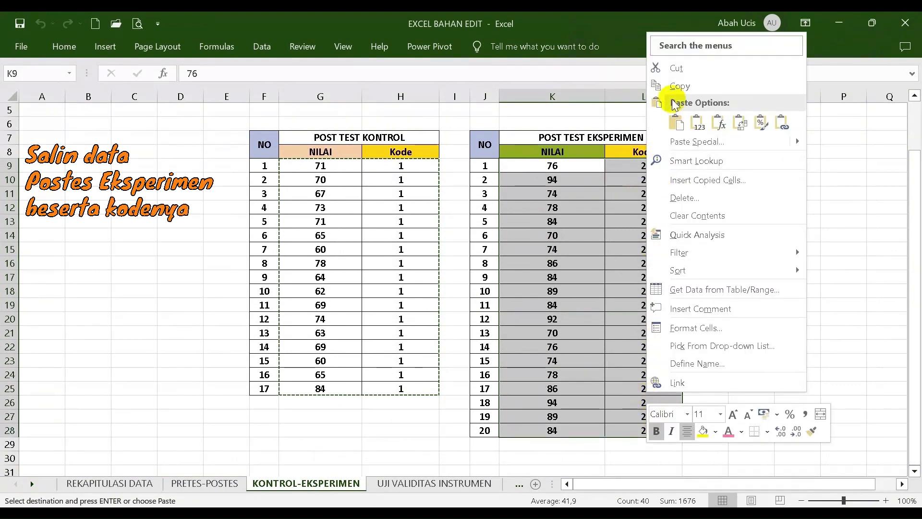
pyautogui.click(677, 84)
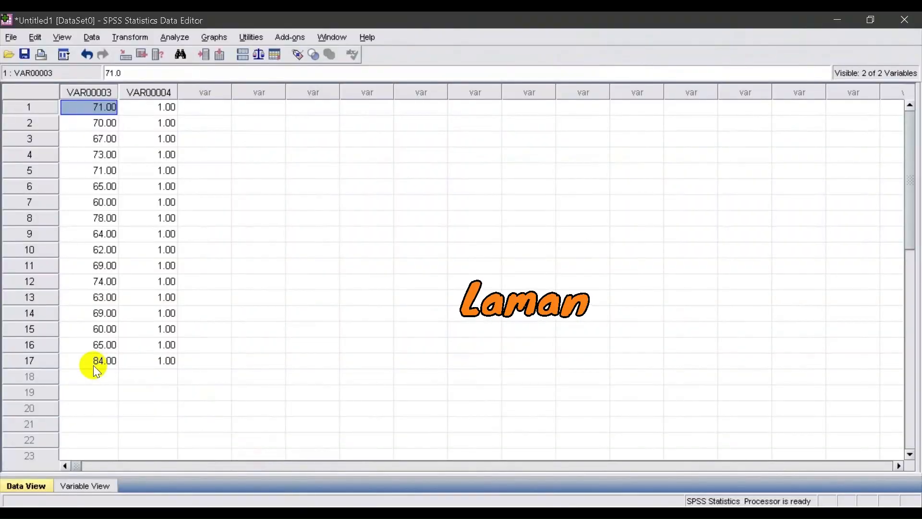
pyautogui.click(94, 372)
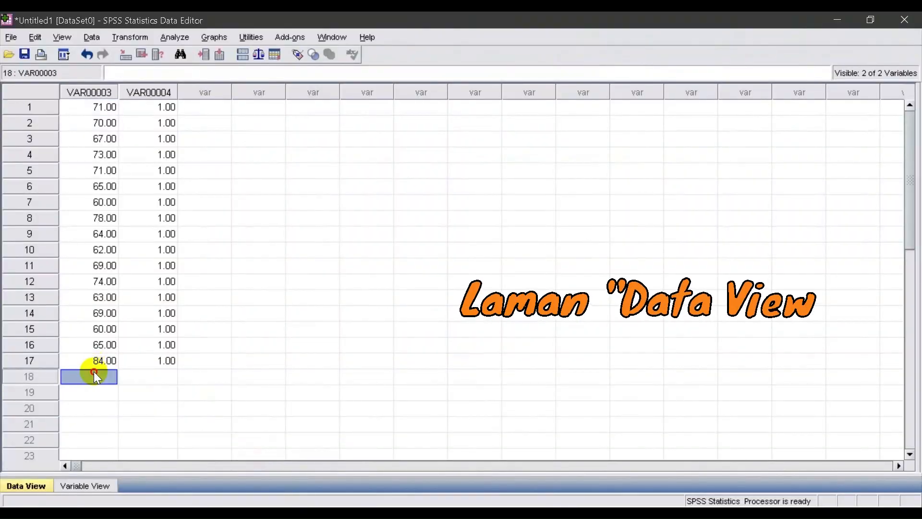
pyautogui.rightClick(108, 376)
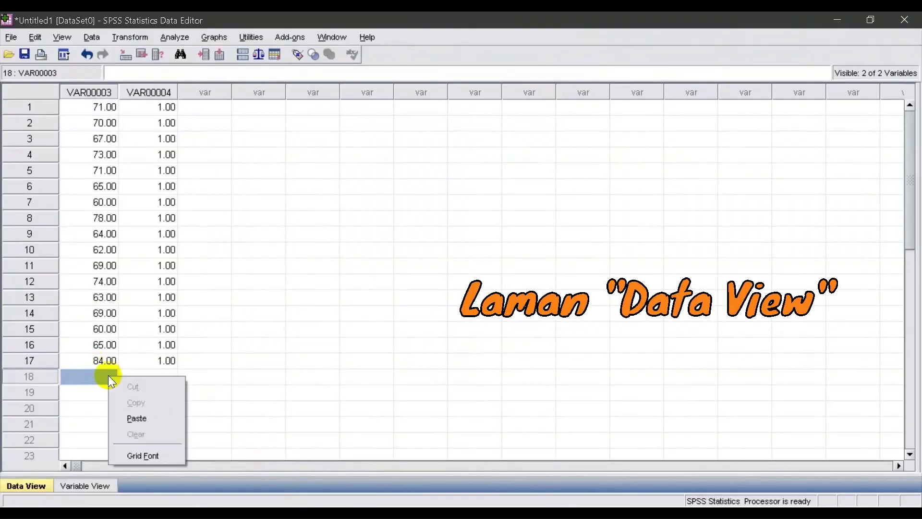
pyautogui.click(128, 417)
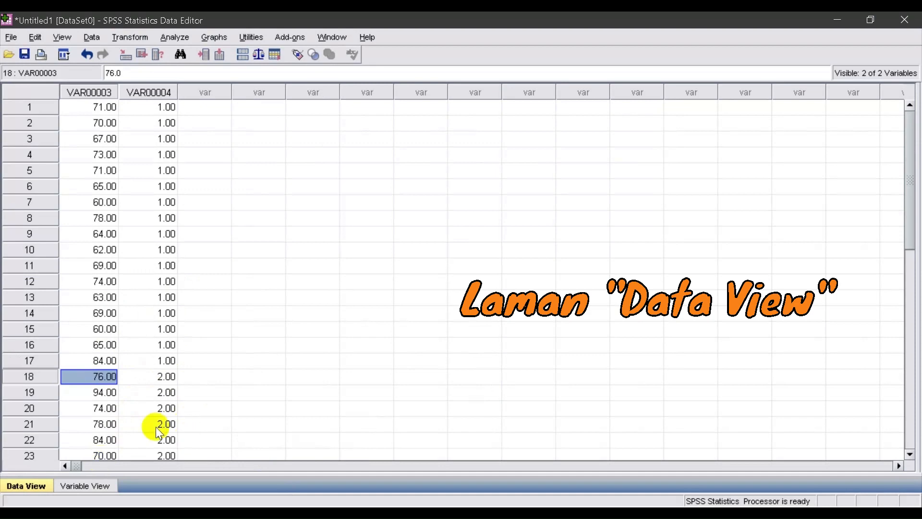
# Step: Rename the score variable as Posttest and the code variable as kelas
pyautogui.click(103, 485)
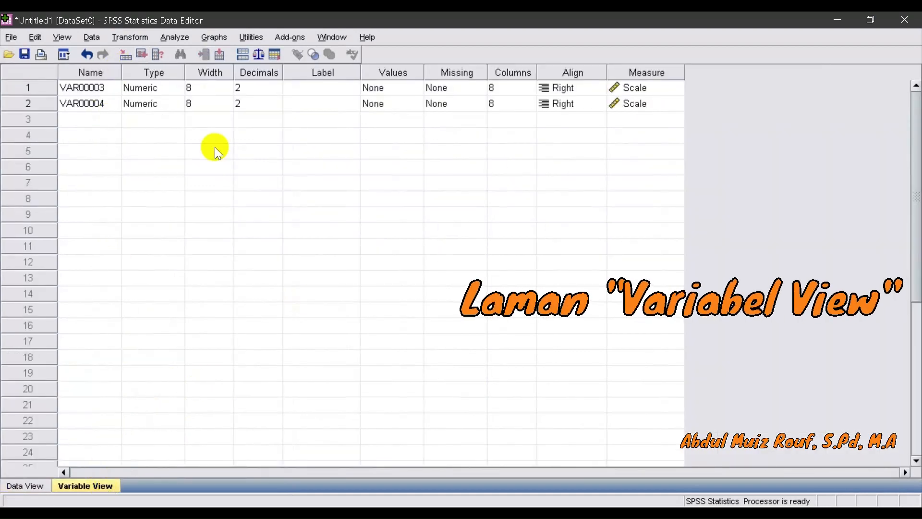
pyautogui.click(76, 88)
pyautogui.write('Post')
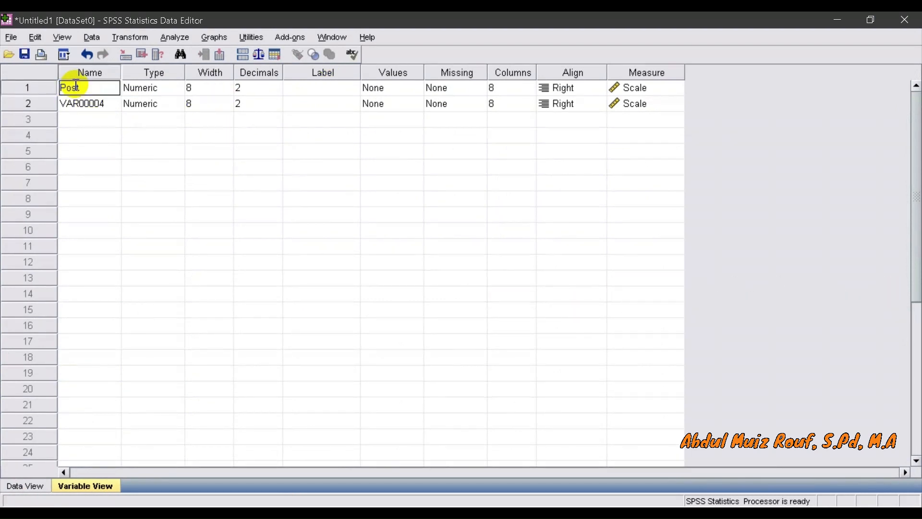
pyautogui.write('est')
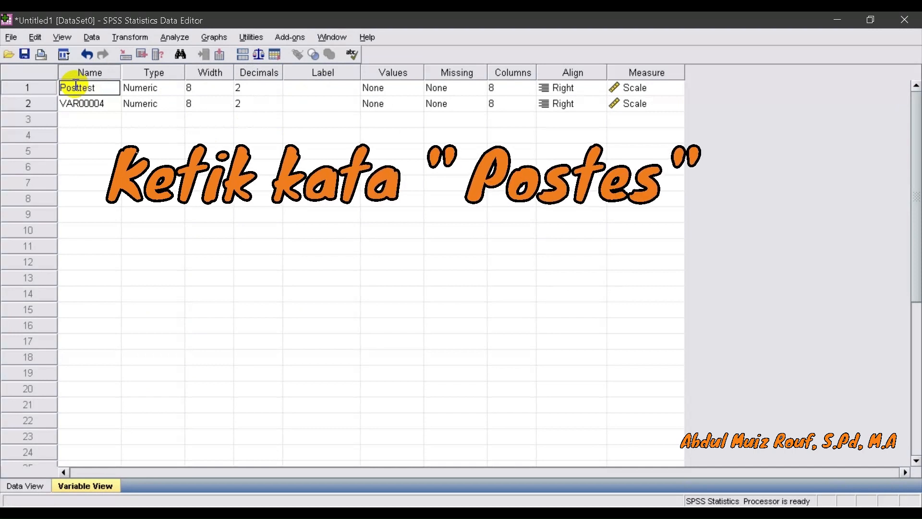
pyautogui.click(82, 104)
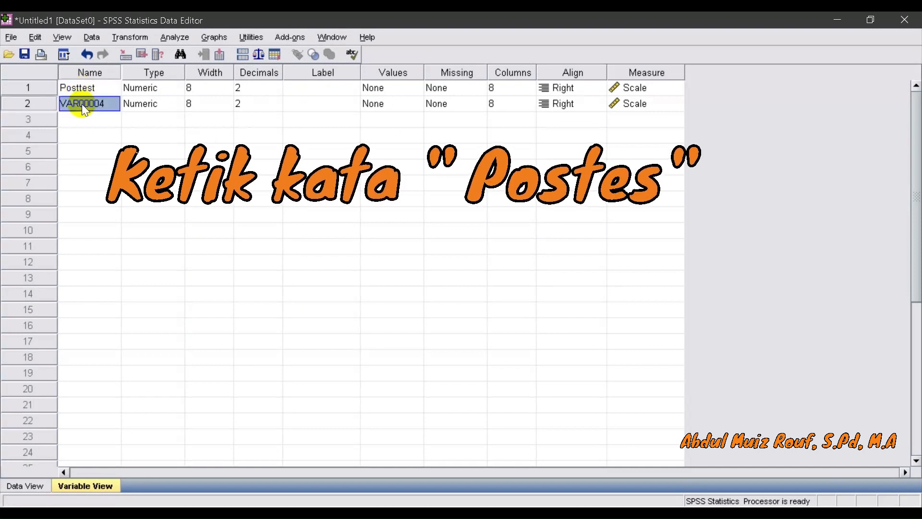
pyautogui.write('kelas')
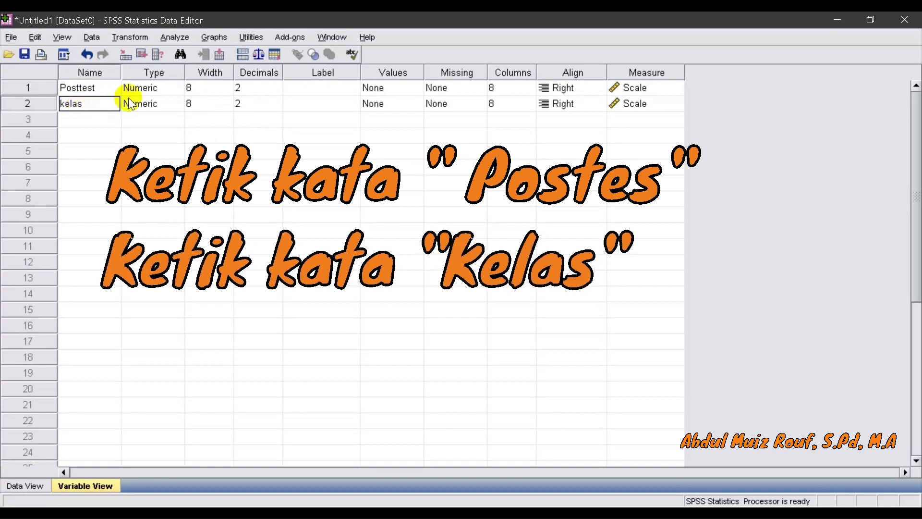
# Step: Set the decimals of both the Posttest and kelas variables to 0
pyautogui.click(264, 88)
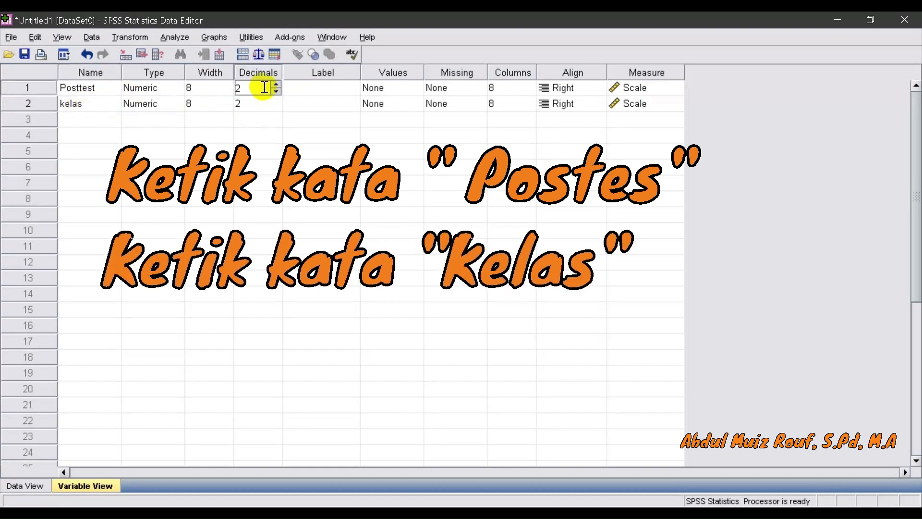
pyautogui.click(276, 91)
pyautogui.click(277, 91)
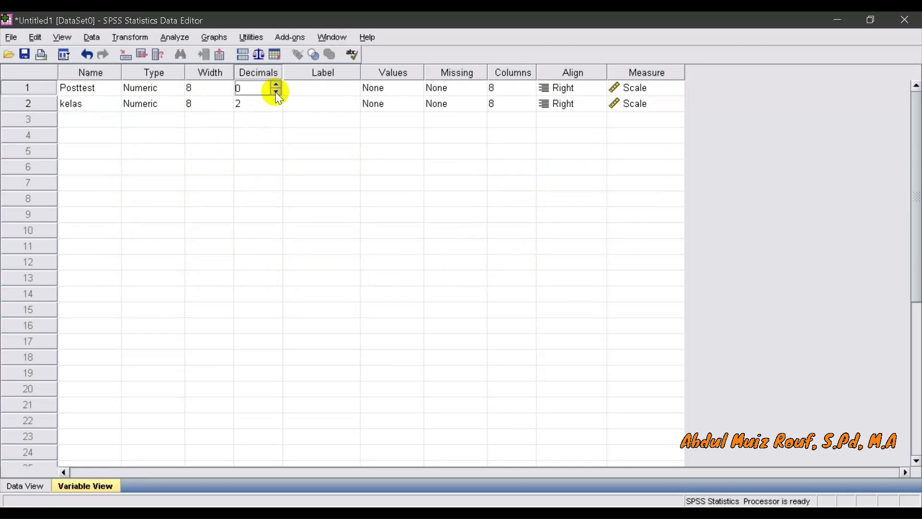
pyautogui.click(274, 102)
pyautogui.click(276, 108)
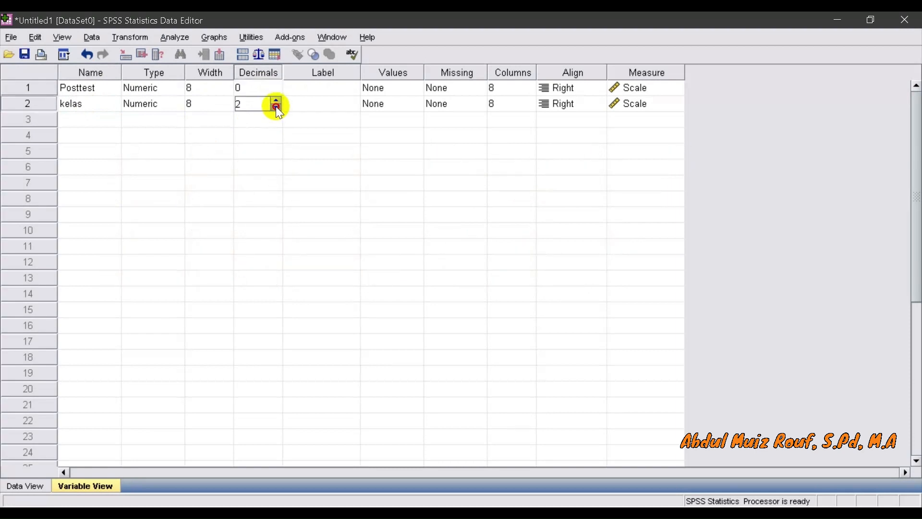
pyautogui.click(276, 107)
pyautogui.click(276, 108)
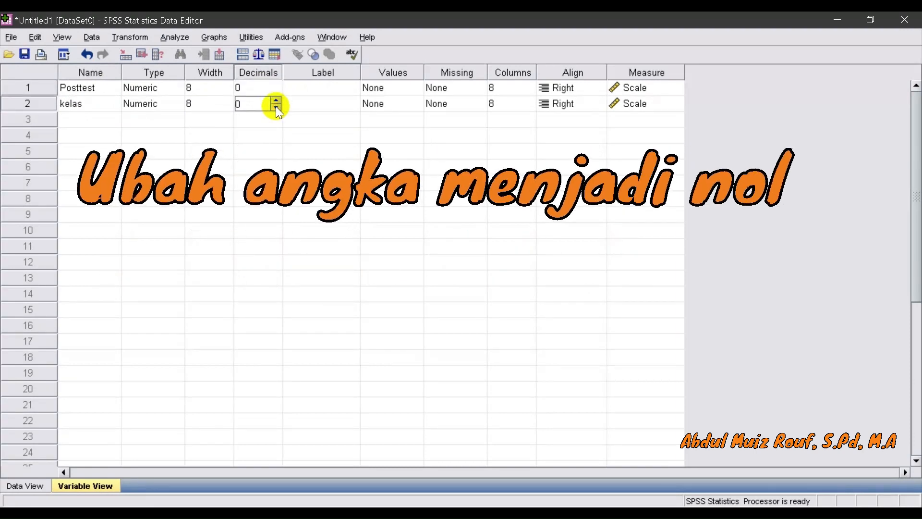
# Step: Label the Posttest variable "Nilai Post test" and the kelas variable "Kelas"
pyautogui.click(299, 87)
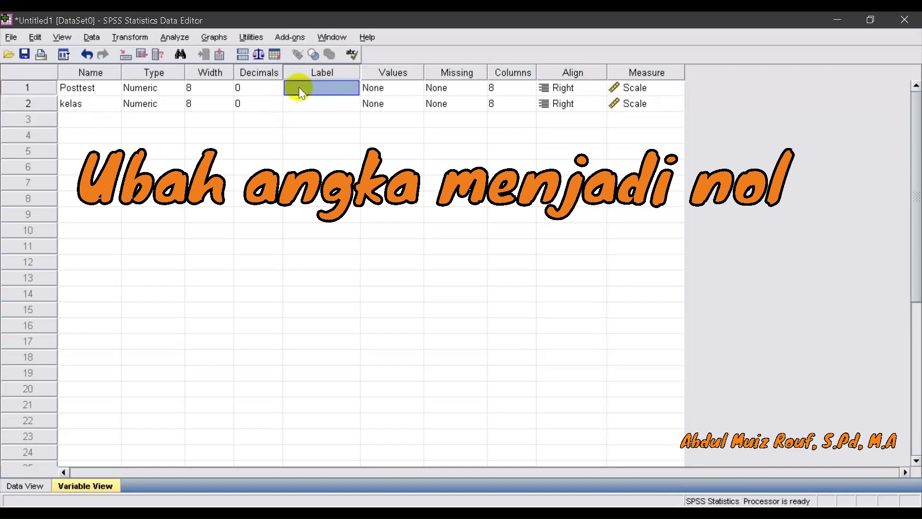
pyautogui.write('Nila')
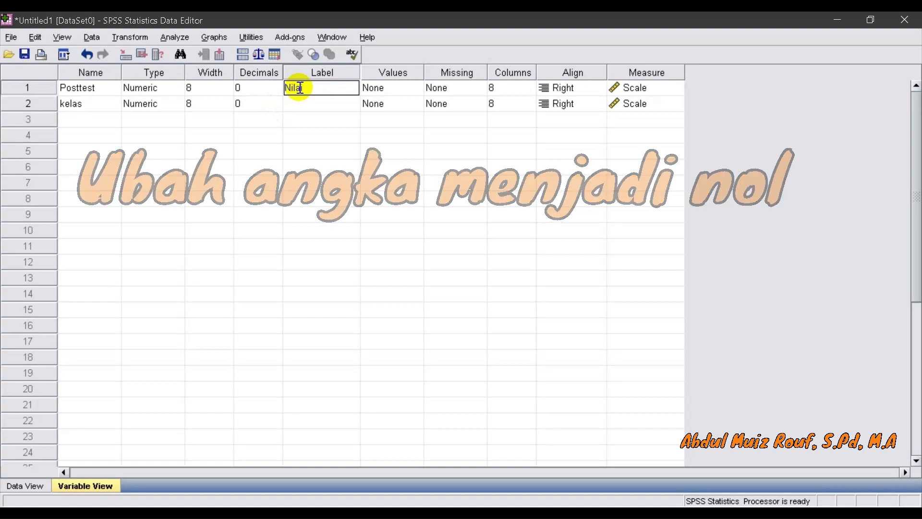
pyautogui.write('i Post test')
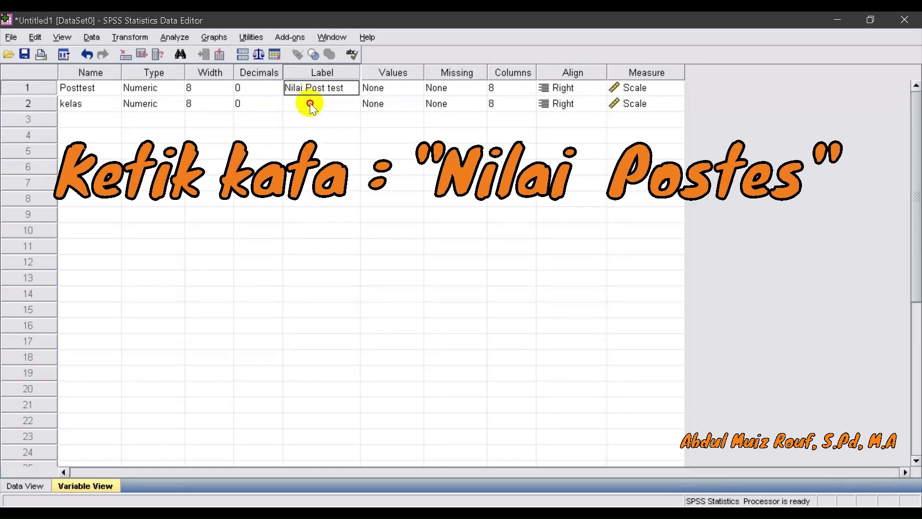
pyautogui.click(309, 103)
pyautogui.write('Kelas')
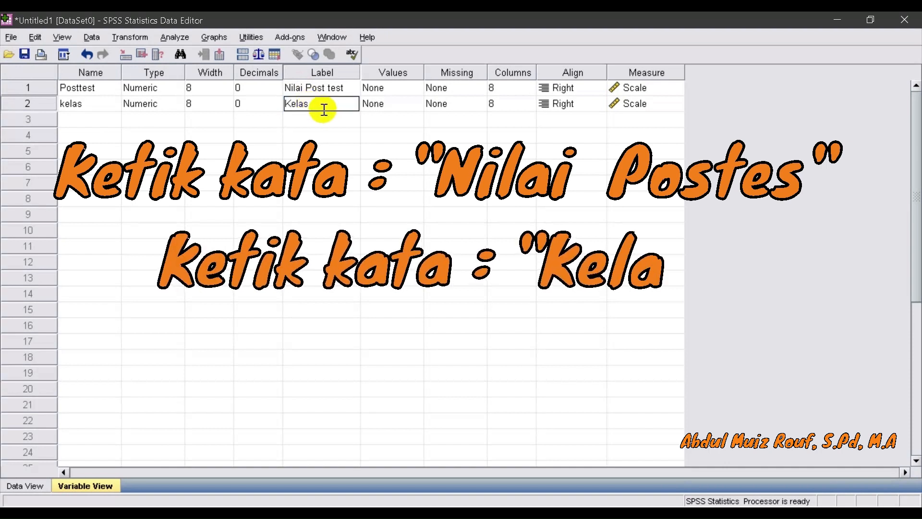
# Step: Add a value label to the class variable defining 1 as "Kelas Kontrol"
pyautogui.click(385, 105)
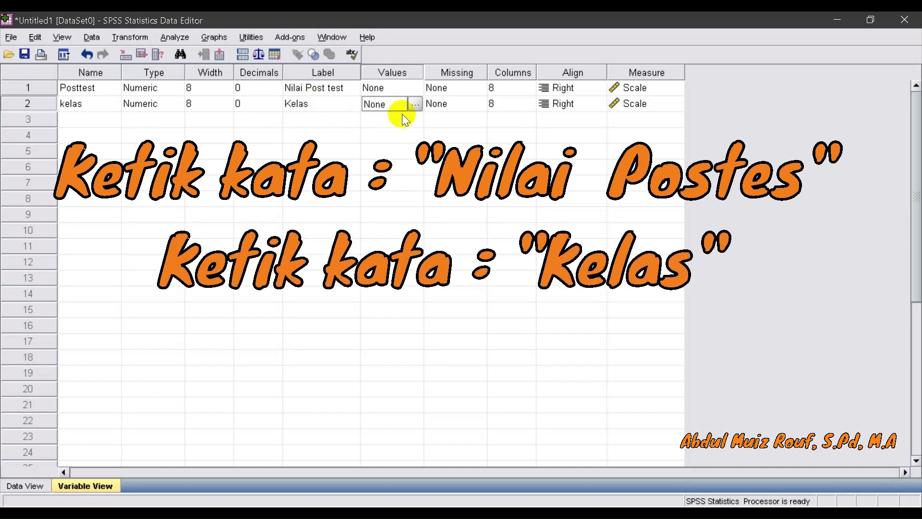
pyautogui.click(387, 86)
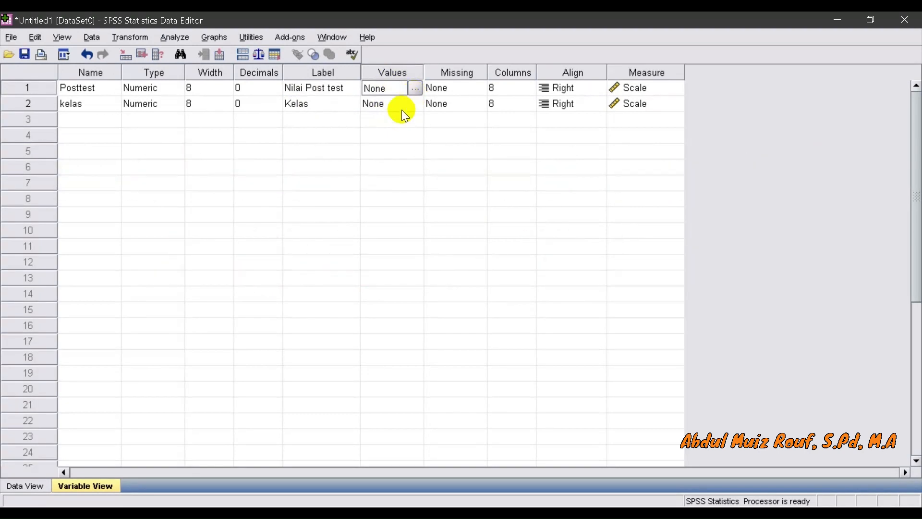
pyautogui.click(400, 106)
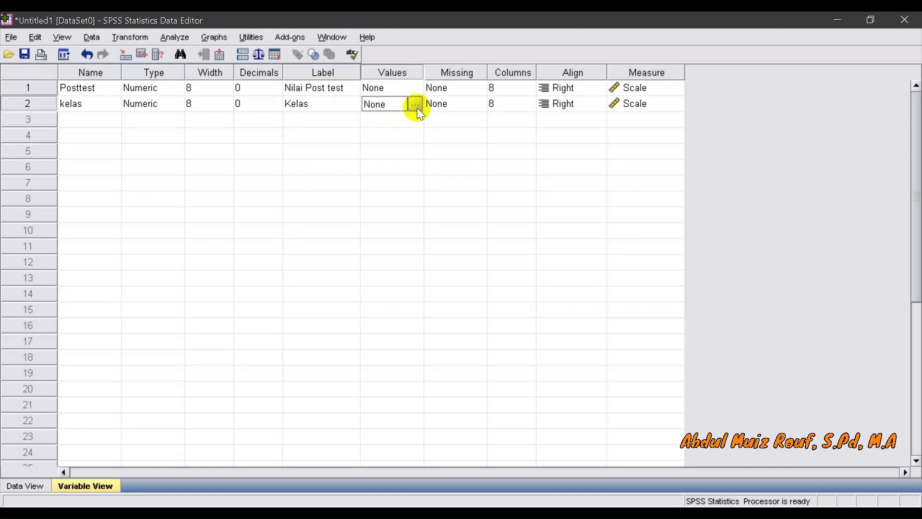
pyautogui.click(415, 104)
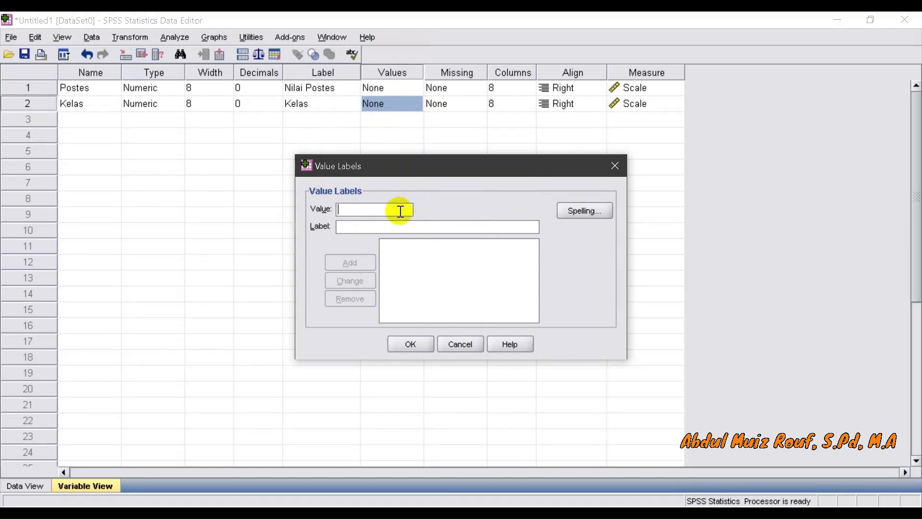
pyautogui.write('1')
pyautogui.click(372, 229)
pyautogui.write('Ke')
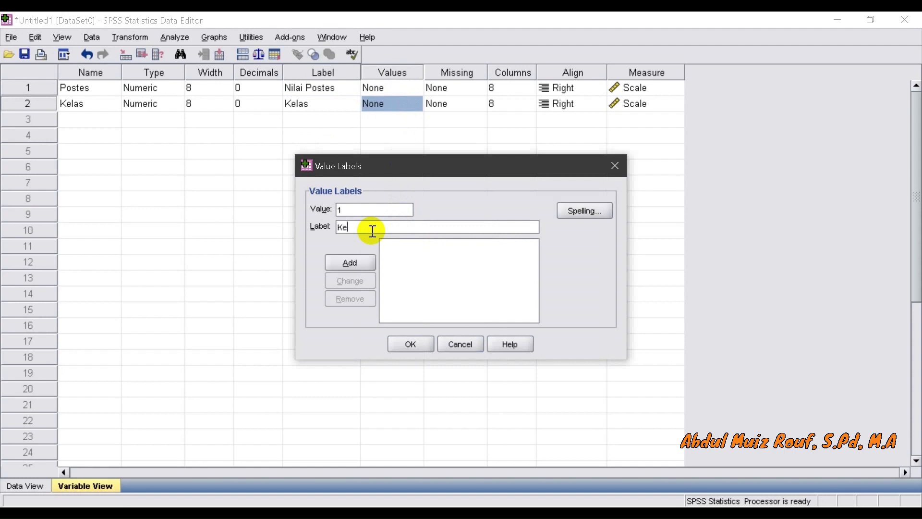
pyautogui.write('las Kontrol')
pyautogui.click(359, 262)
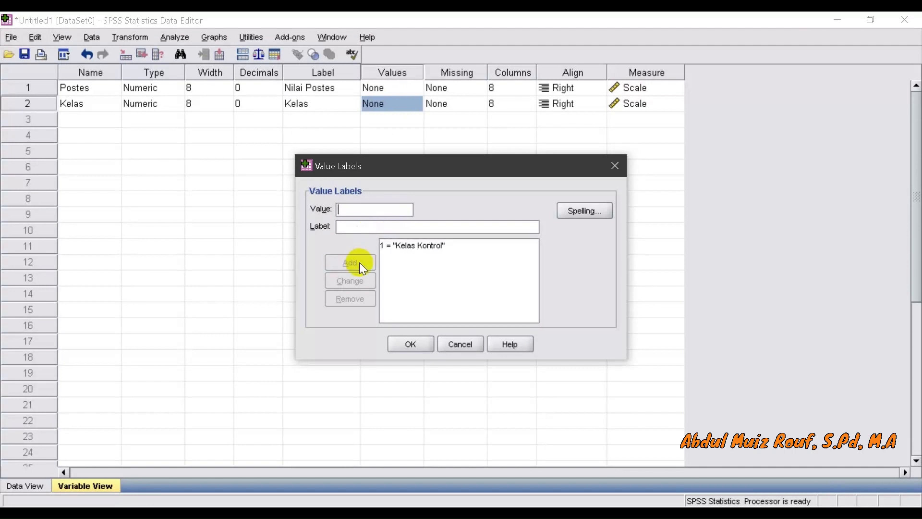
# Step: Add the value label 2 as "Kelas Eksperimen" and apply the class variable's value labels
pyautogui.click(348, 209)
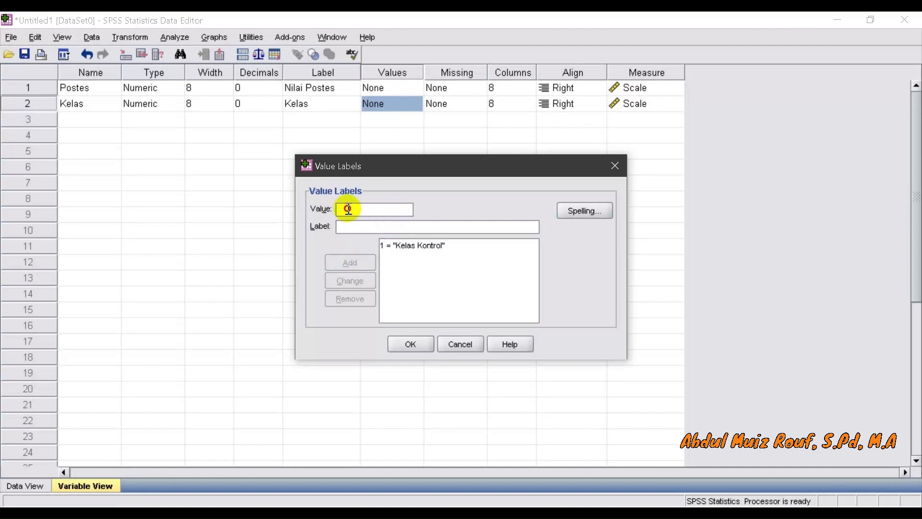
pyautogui.write('2')
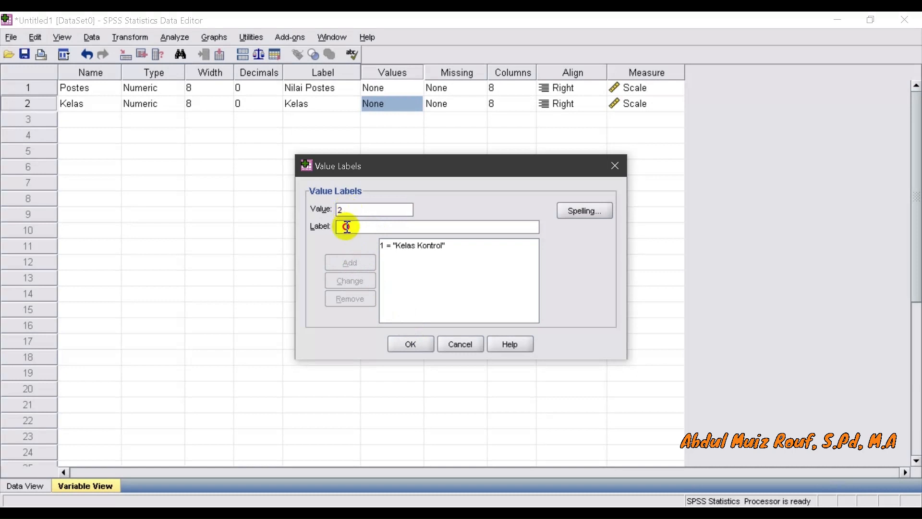
pyautogui.click(346, 227)
pyautogui.write('Ke')
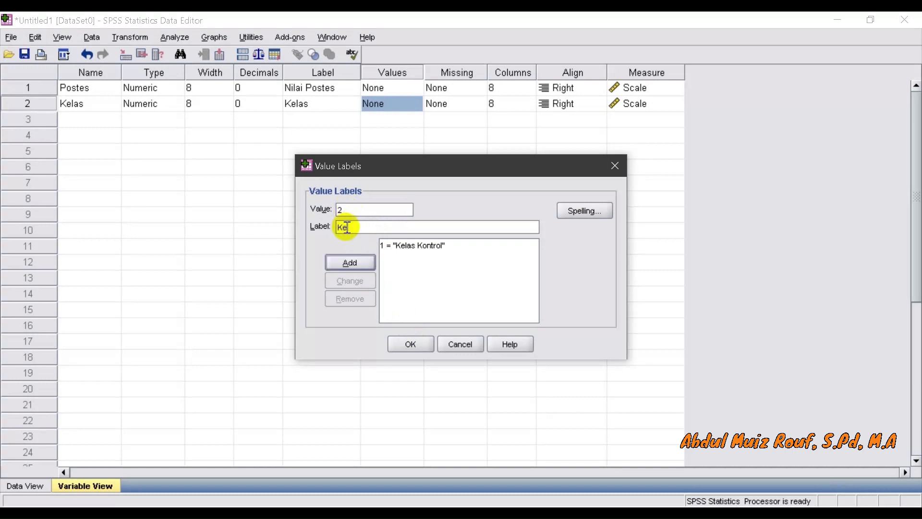
pyautogui.write('las Eksperimen')
pyautogui.click(348, 260)
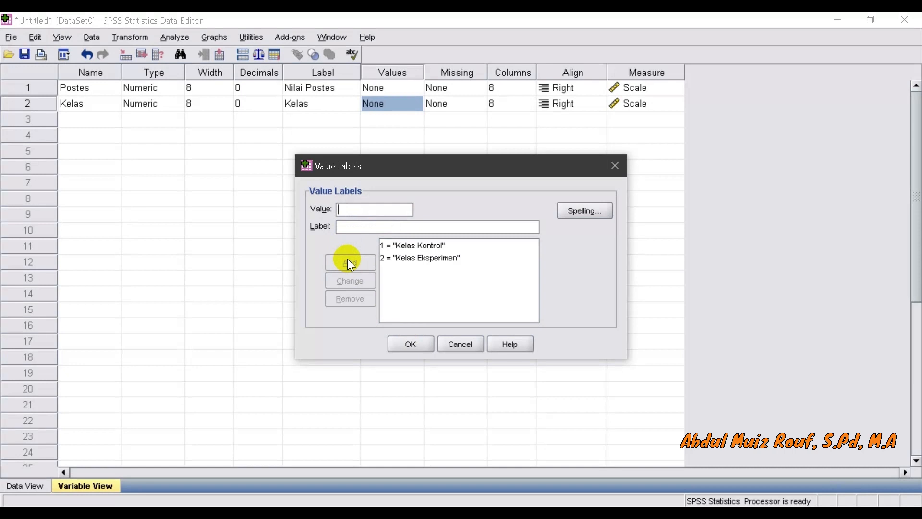
pyautogui.click(414, 347)
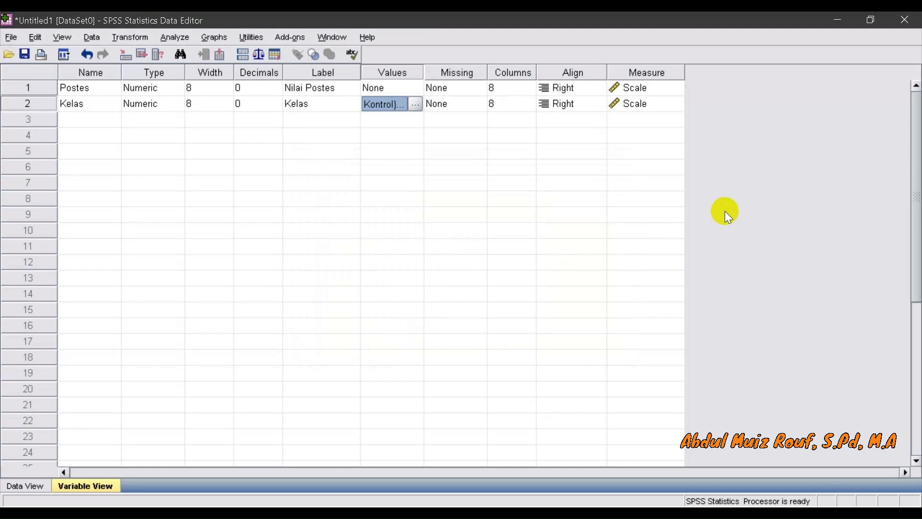
# Step: Change the measurement level of the class variable to Nominal
pyautogui.click(653, 105)
pyautogui.click(677, 104)
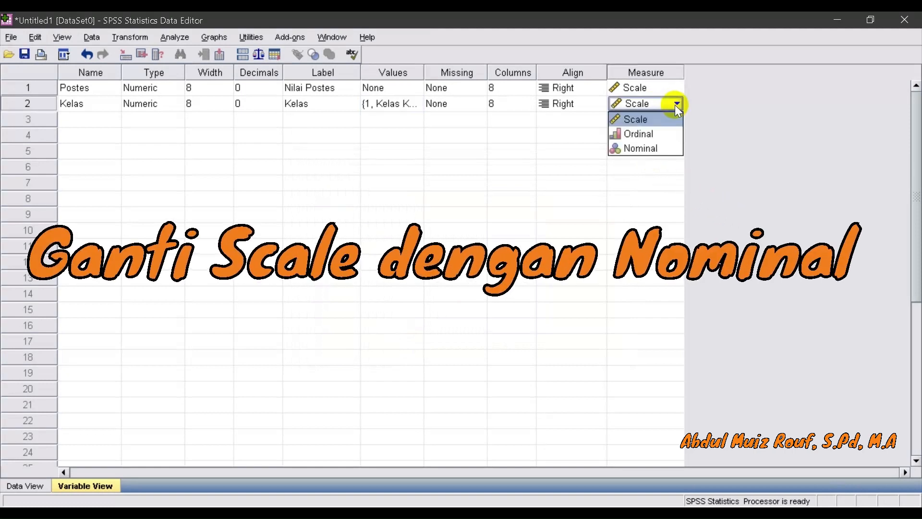
pyautogui.click(668, 148)
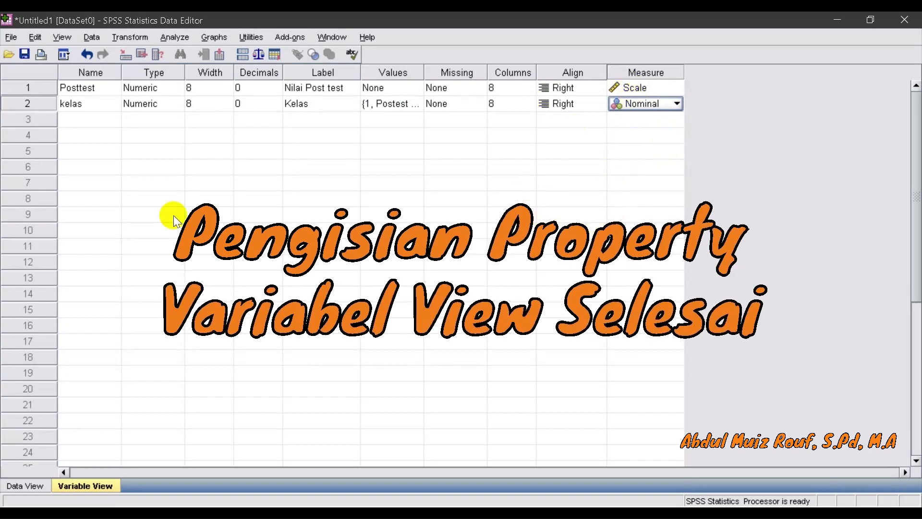
# Step: Set up an Independent-Samples T Test with Nilai Post test as the test variable and Kelas as the grouping variable
pyautogui.click(175, 37)
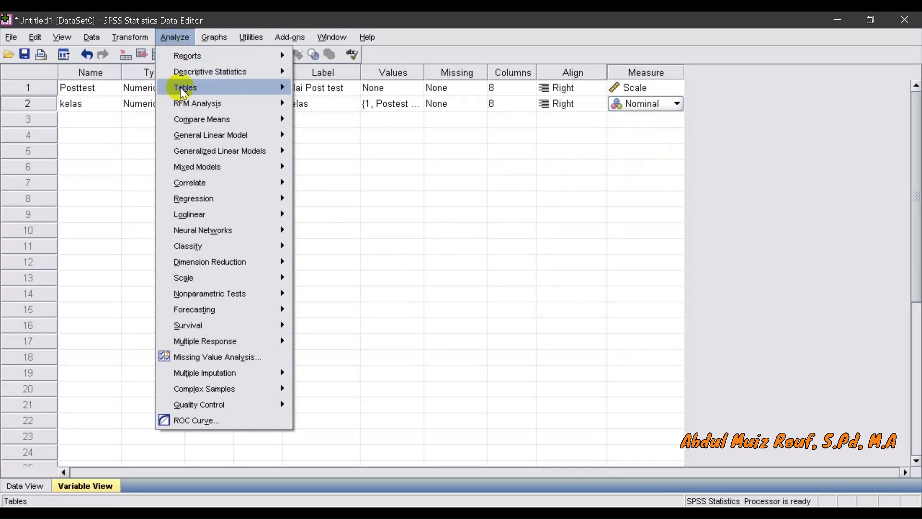
pyautogui.moveTo(184, 117)
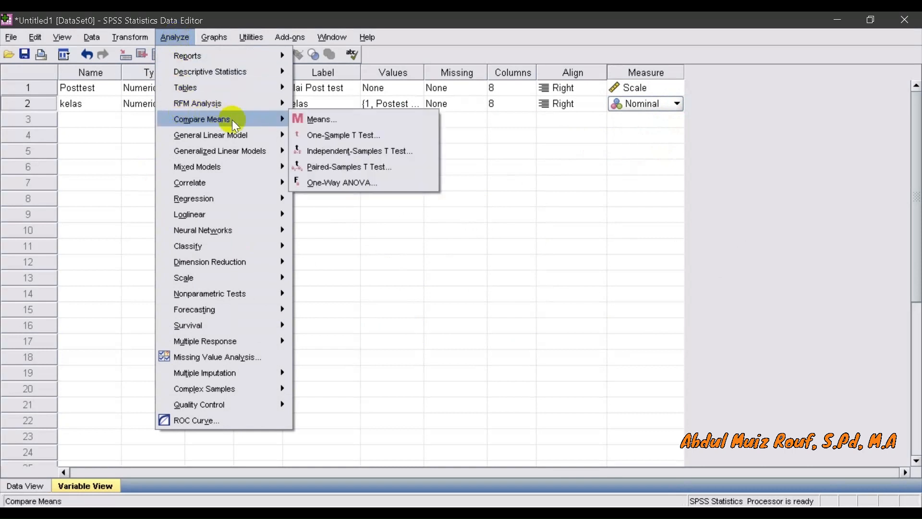
pyautogui.click(339, 154)
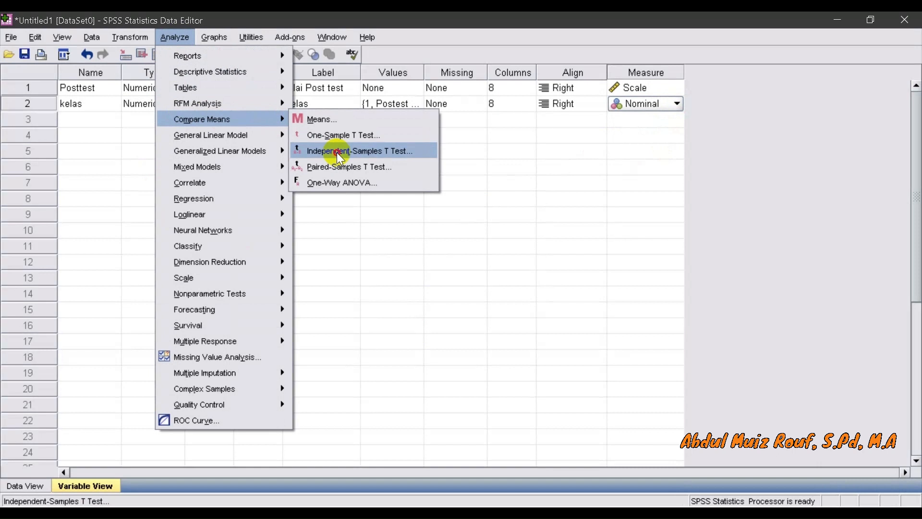
pyautogui.click(339, 153)
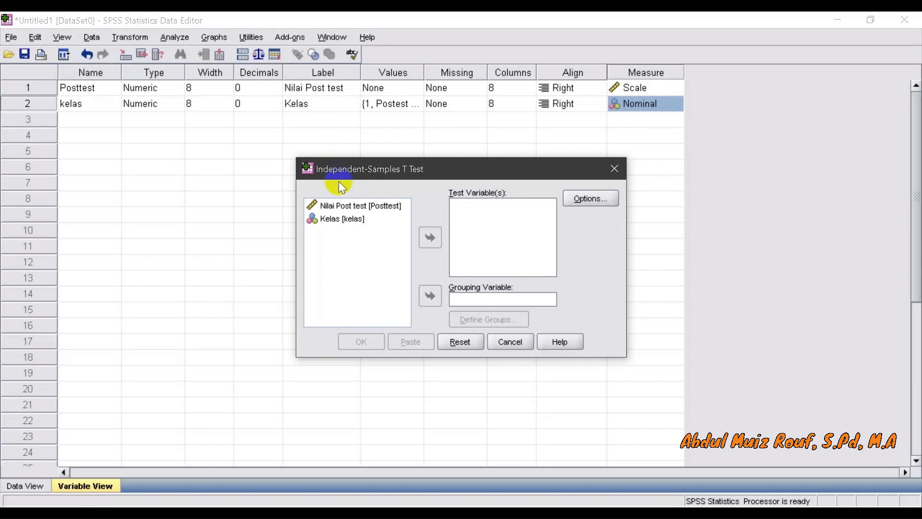
pyautogui.click(342, 206)
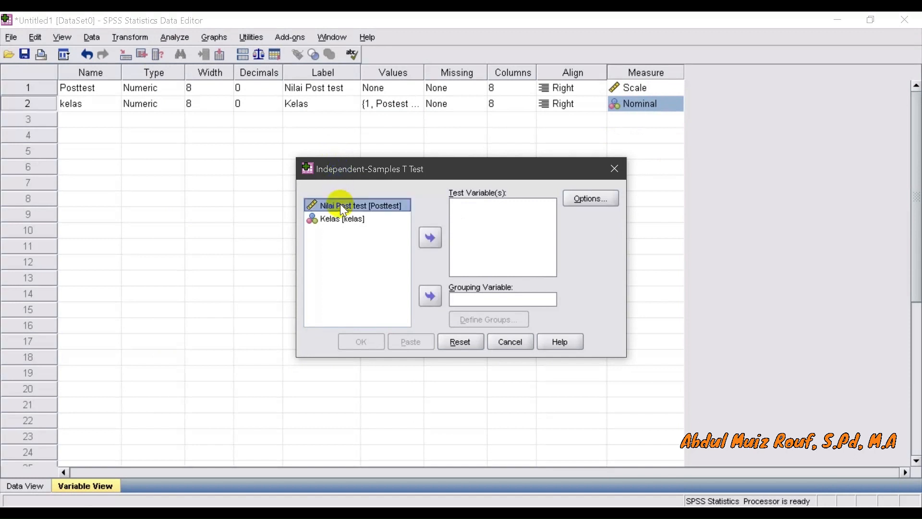
pyautogui.click(429, 238)
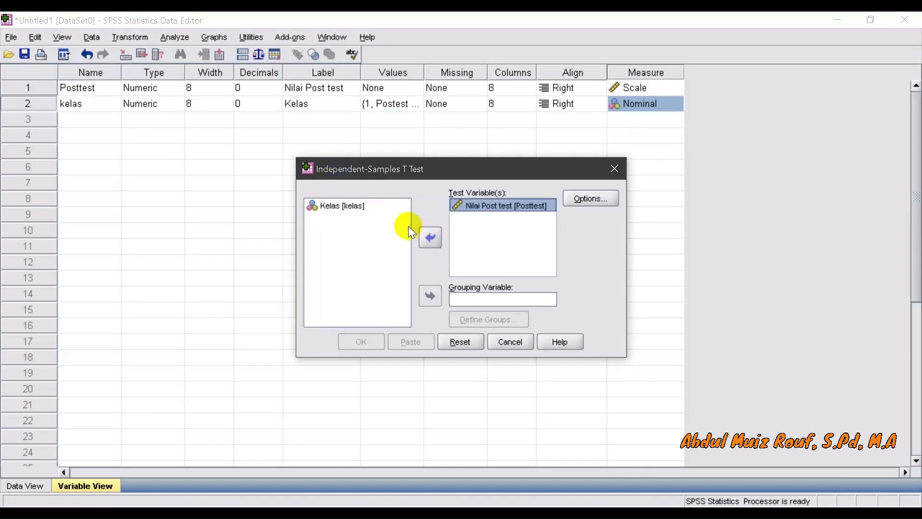
pyautogui.click(358, 206)
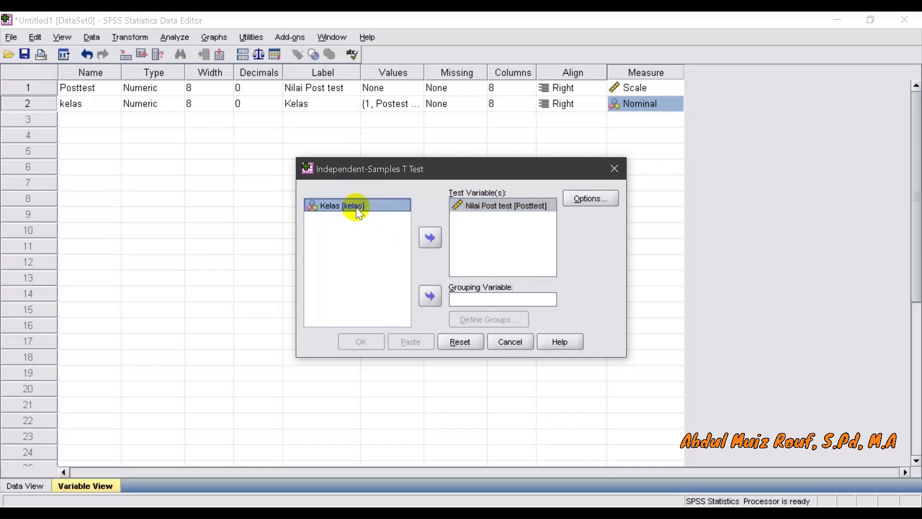
pyautogui.click(431, 294)
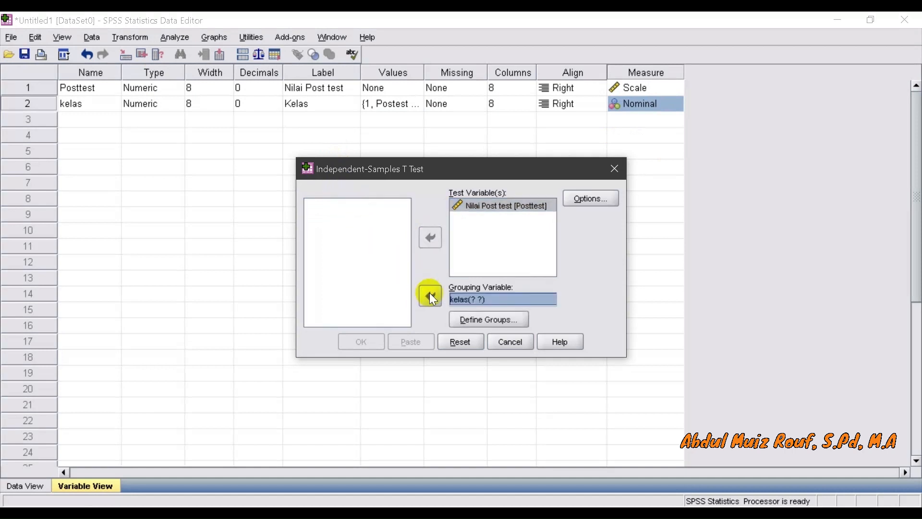
# Step: Define the grouping values as 1 for Group 1 and 2 for Group 2, and run the t-test
pyautogui.click(470, 318)
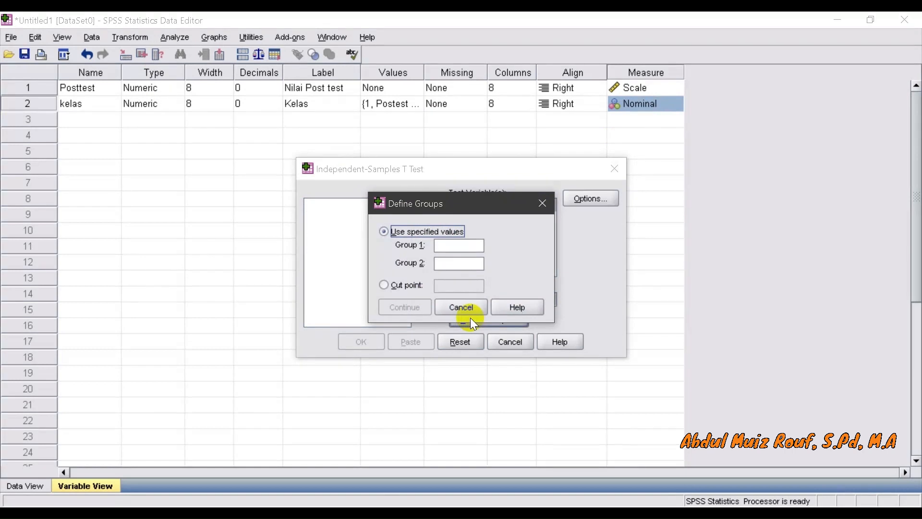
pyautogui.click(451, 246)
pyautogui.write('1')
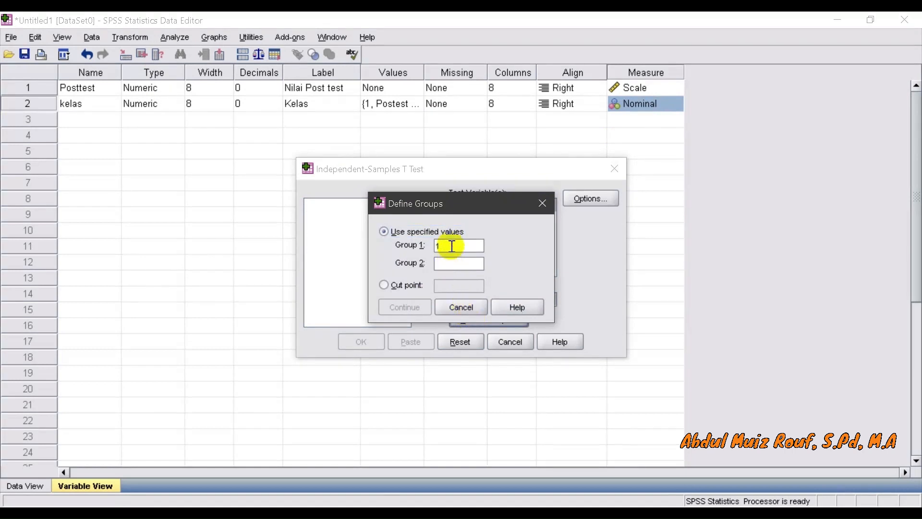
pyautogui.click(452, 263)
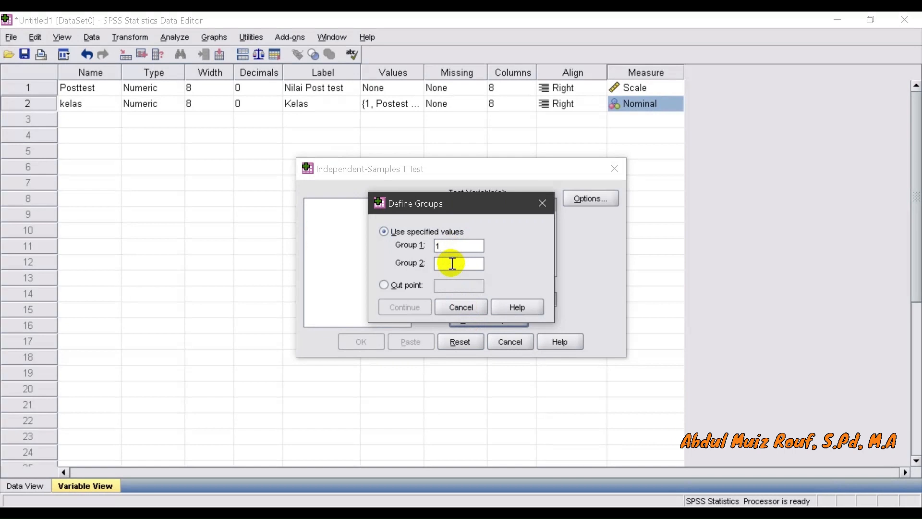
pyautogui.write('2')
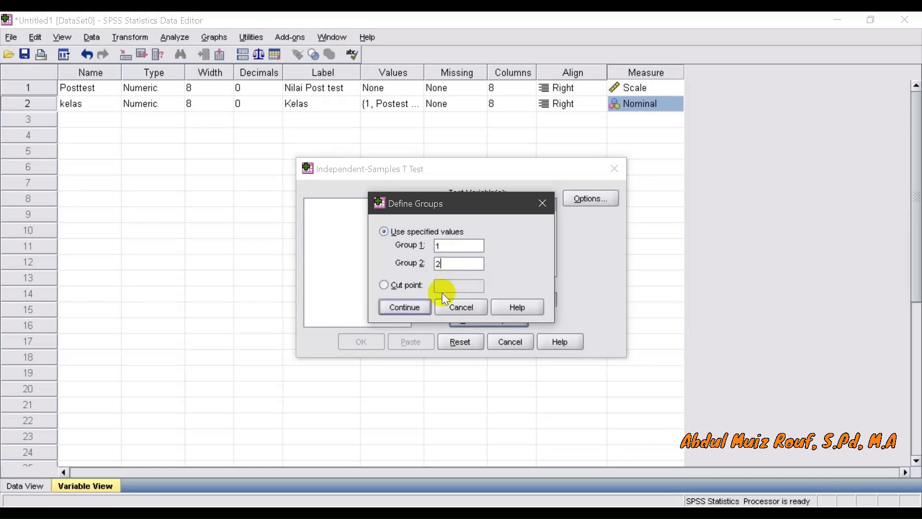
pyautogui.click(419, 309)
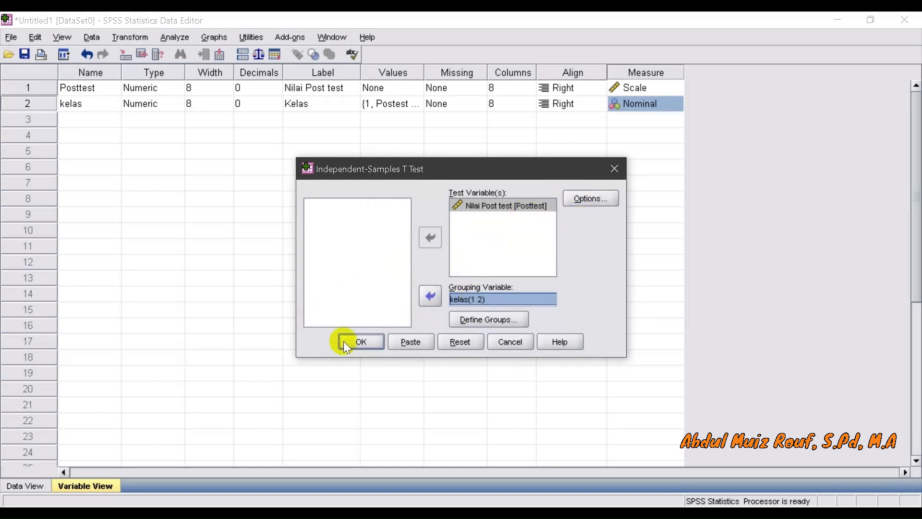
pyautogui.click(361, 341)
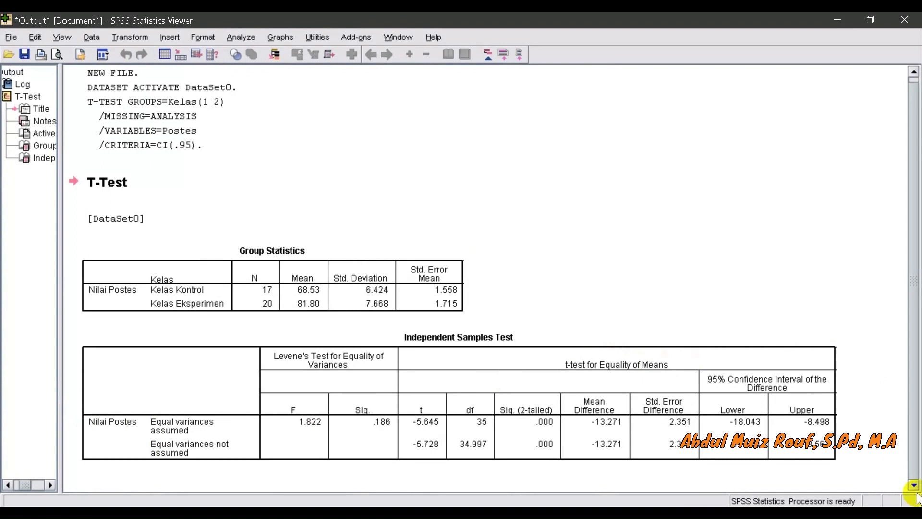